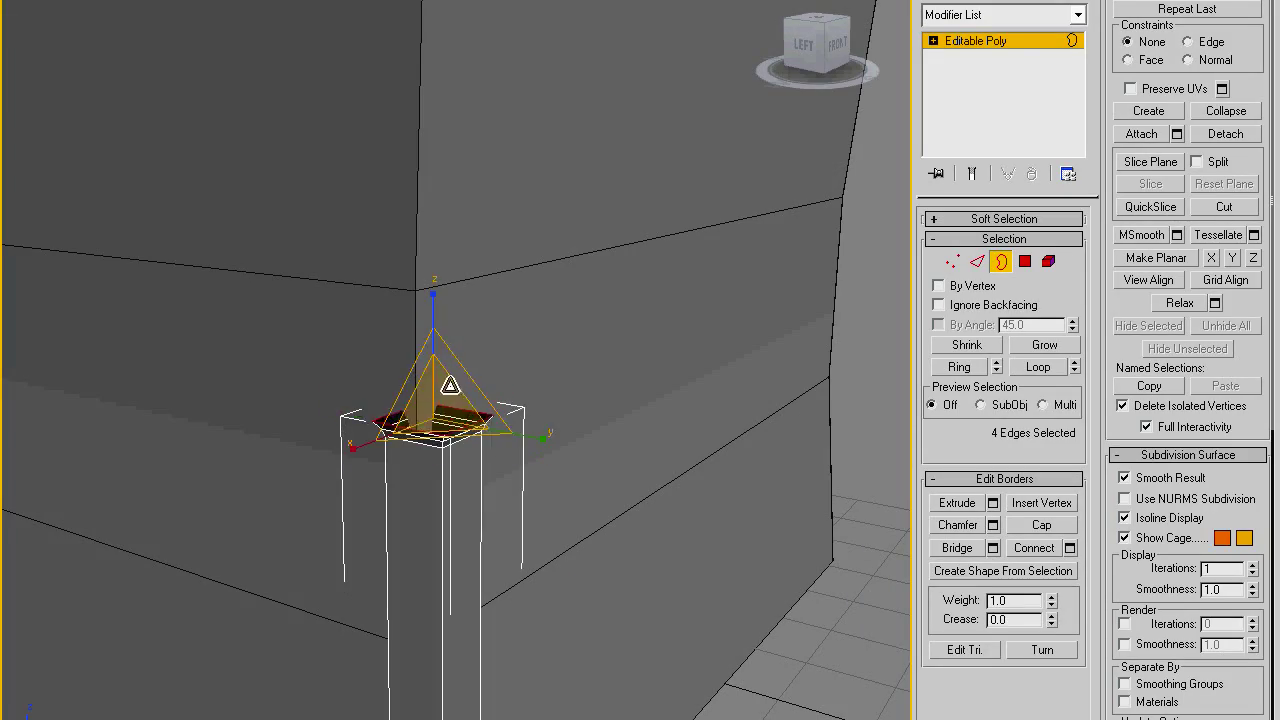
Extrude the column's top border edges upward into a flared trim ring.
shift+drag(450, 385, 442, 309)
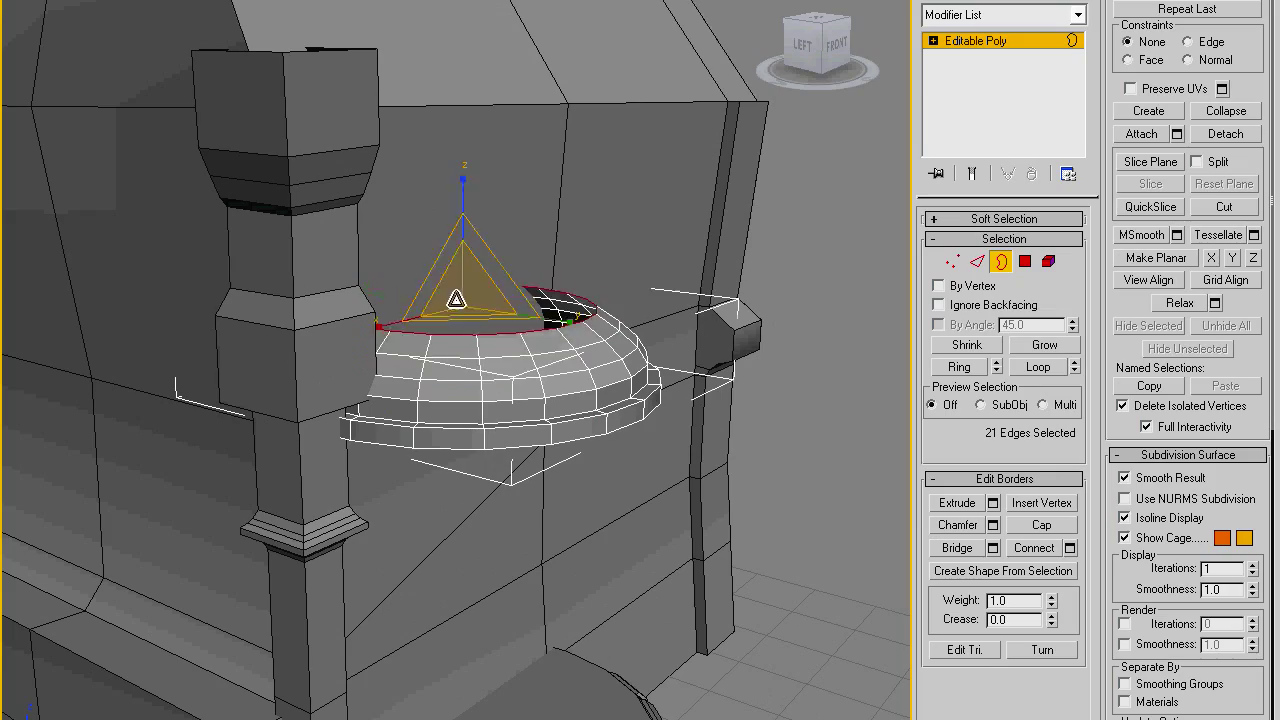
Raise the balcony's selected top border ring to shape the dome's upper curve.
key(w)
drag(463, 230, 464, 199)
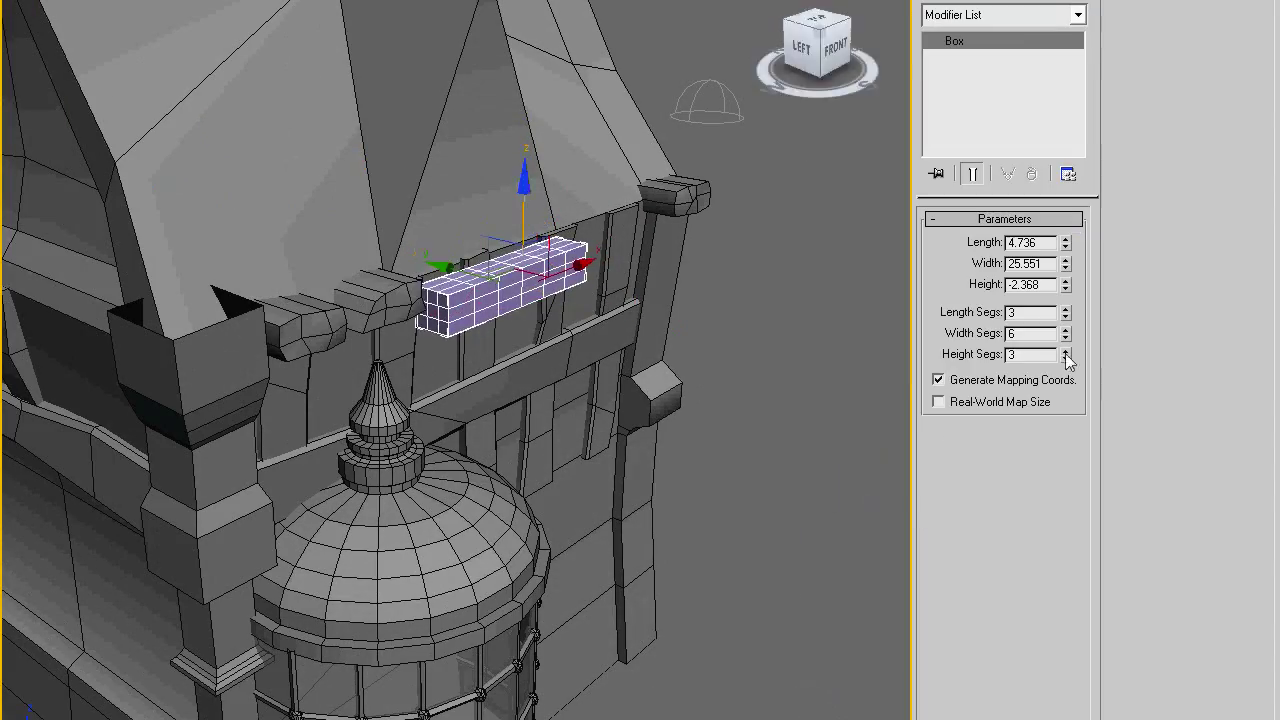
Smooth the noisy brick box with TurboSmooth, then convert it to editable geometry.
click(1020, 22)
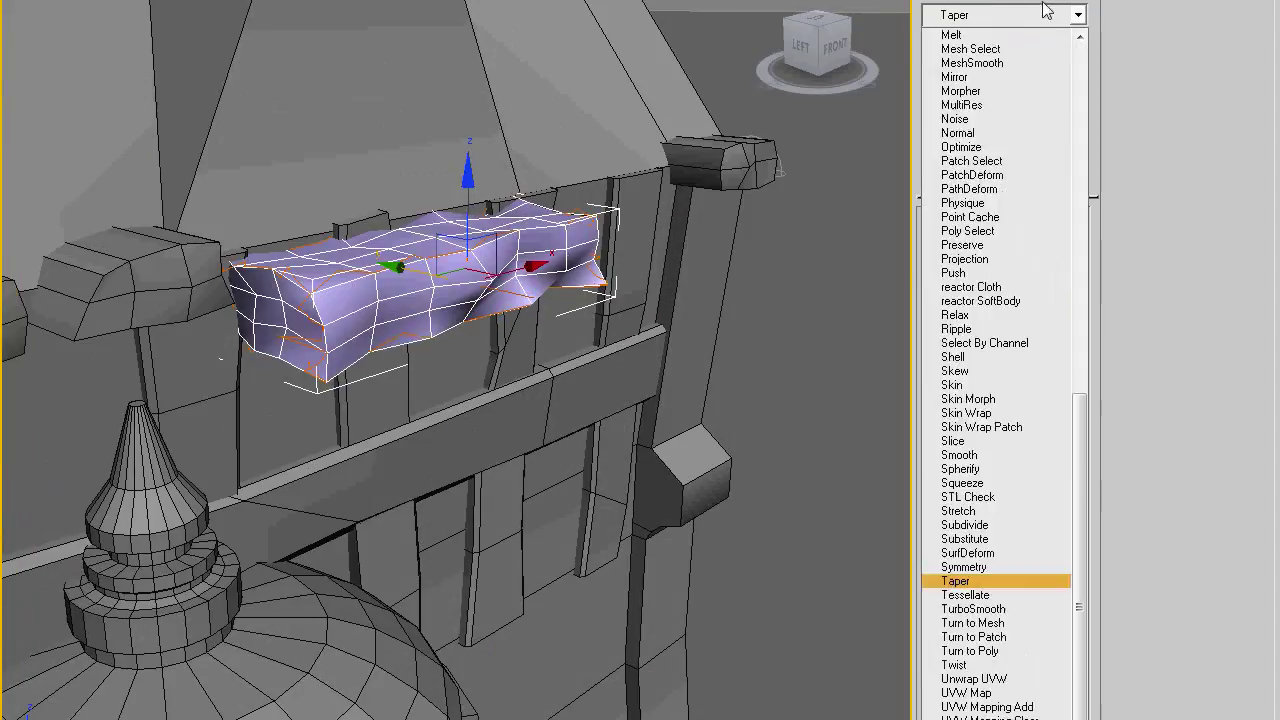
click(975, 580)
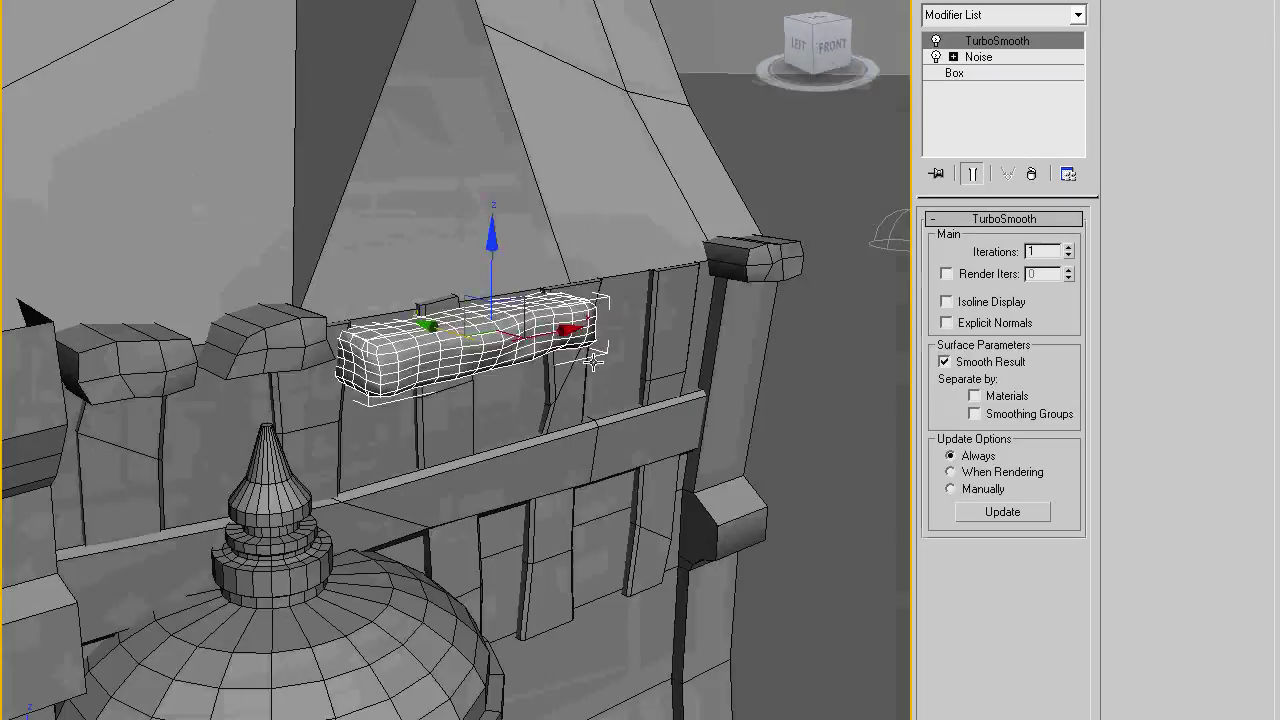
click(1028, 189)
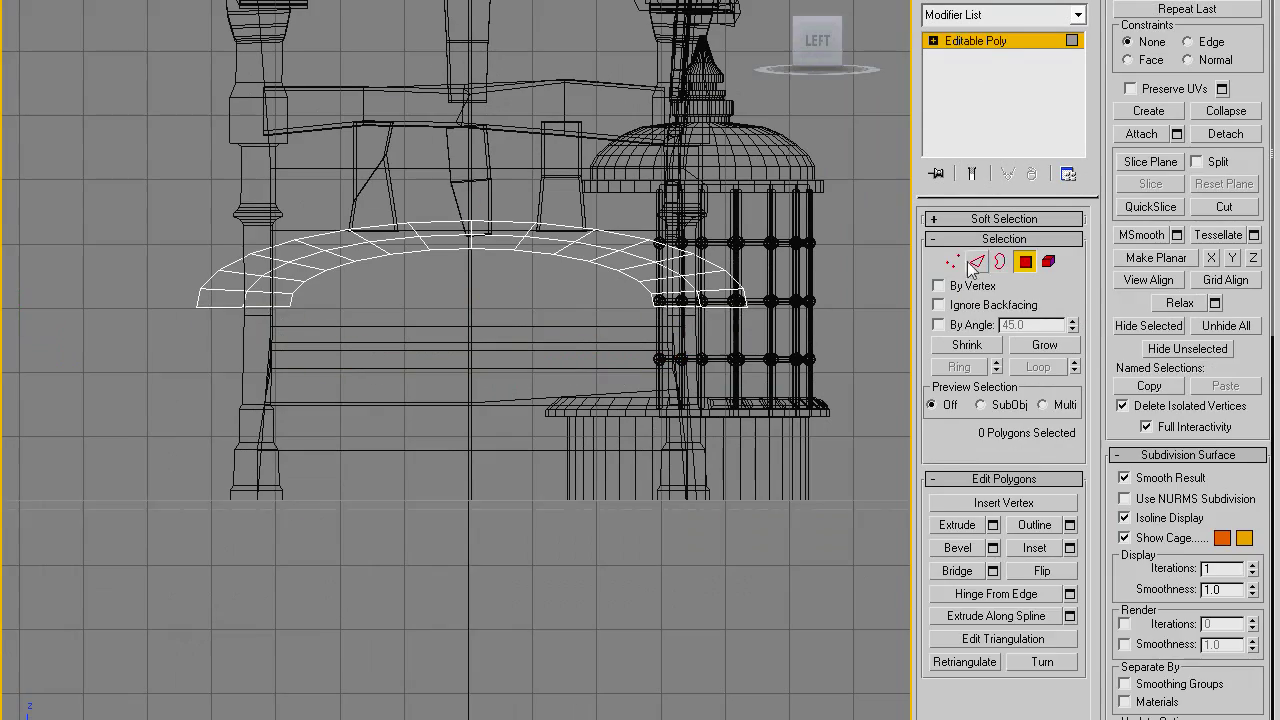
Enable soft-selection falloff around the selected arch vertices.
click(933, 218)
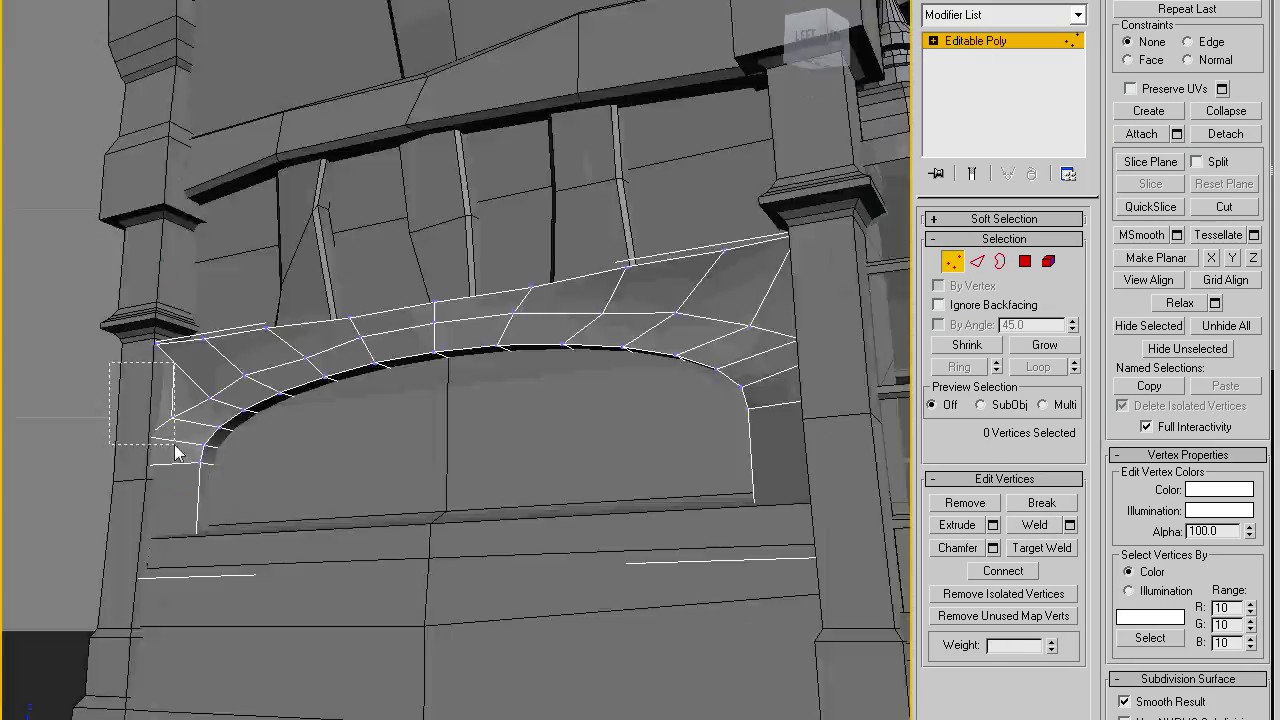
Isolate the arch framed on its corner vertices and select the vertices near its top.
drag(175, 450, 175, 445)
key(z)
key(alt+q)
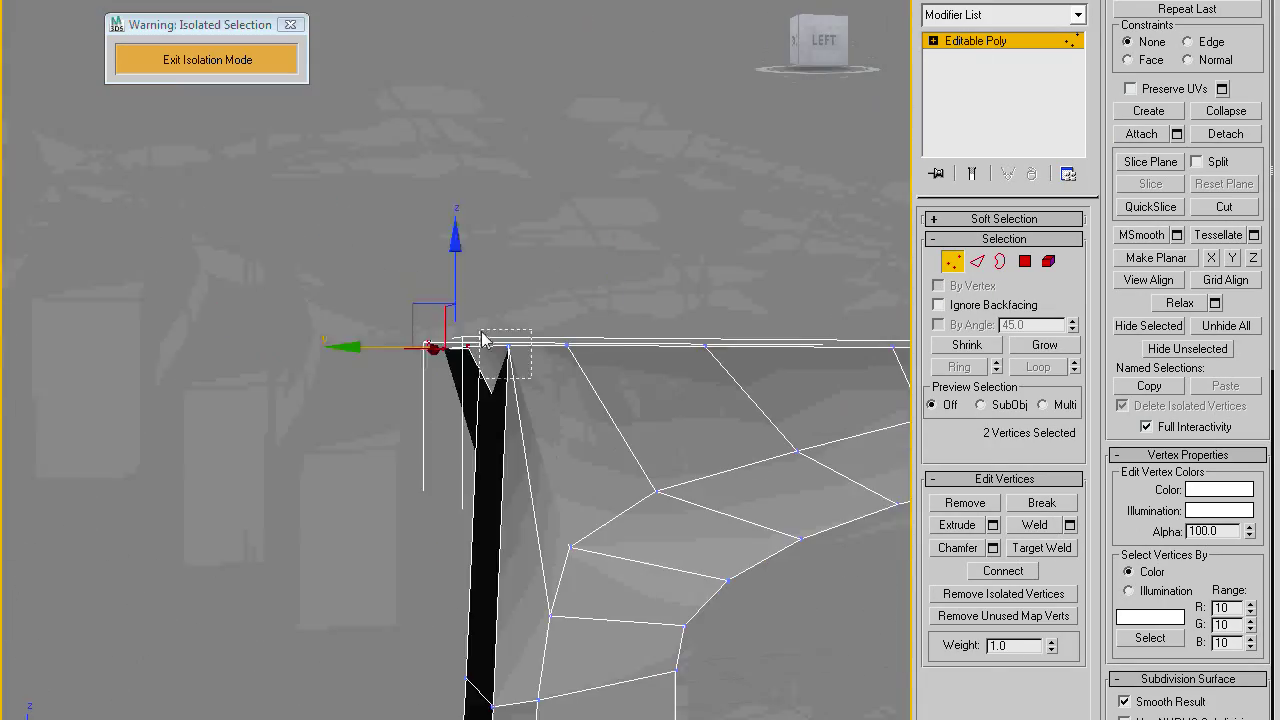
alt+middle_drag(481, 340, 325, 252)
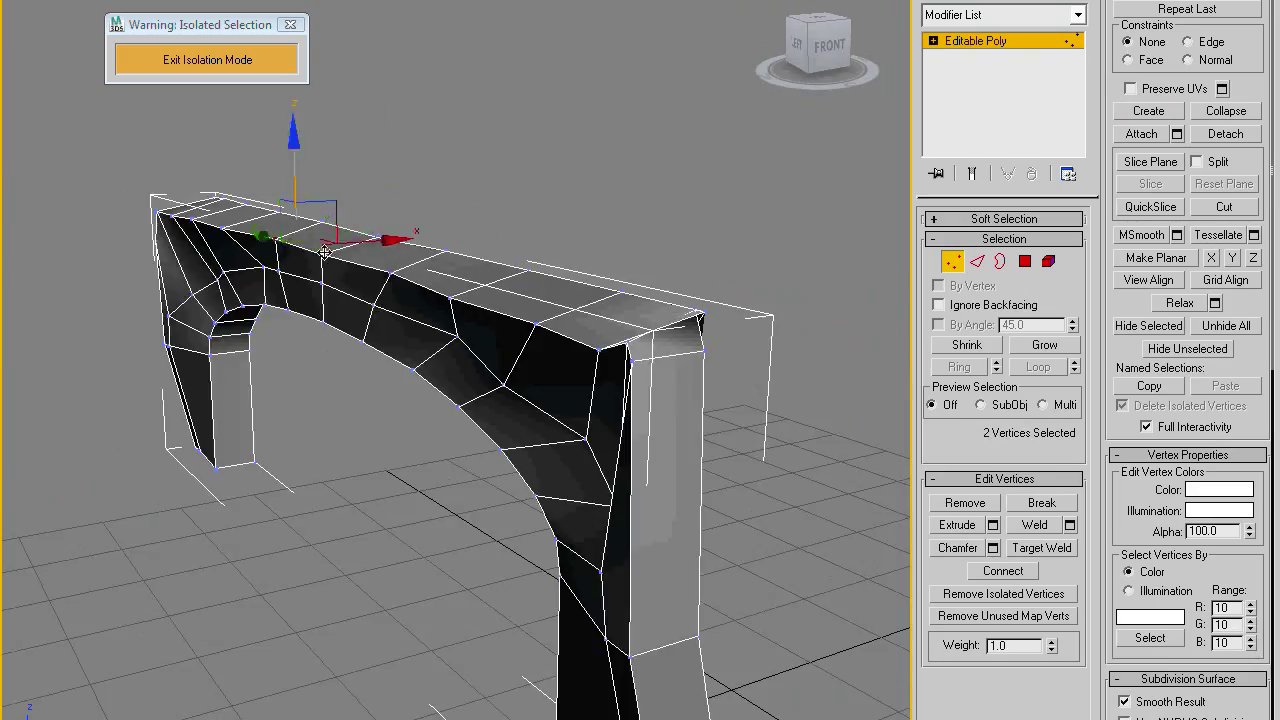
drag(318, 348, 407, 446)
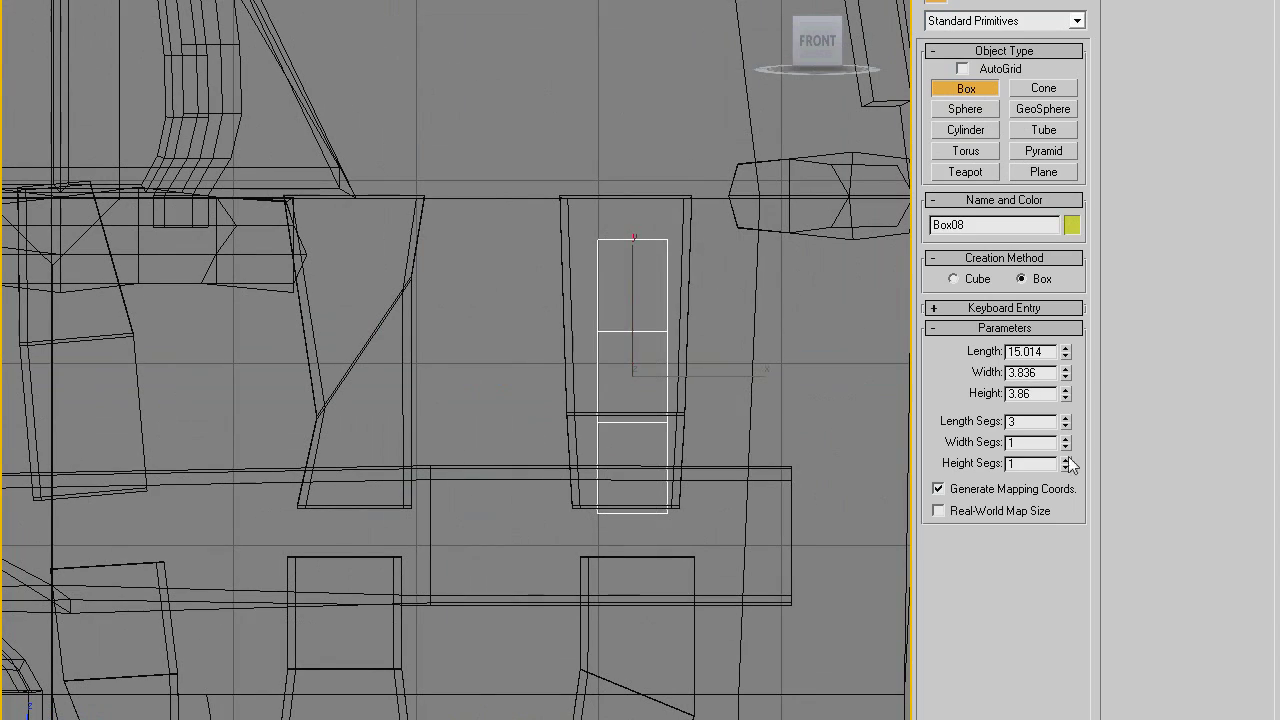
Convert the hook box to editable geometry and reshape the bend at its curled tip.
right_click(632, 360)
click(856, 555)
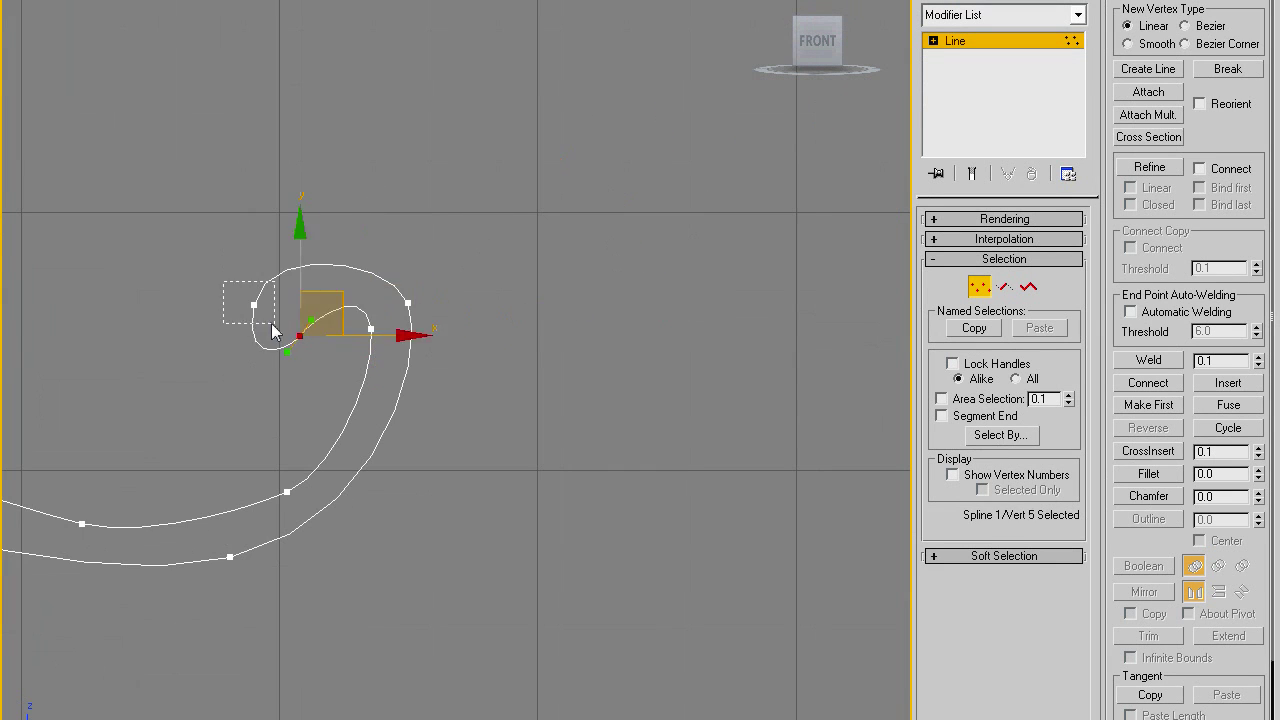
drag(272, 332, 334, 303)
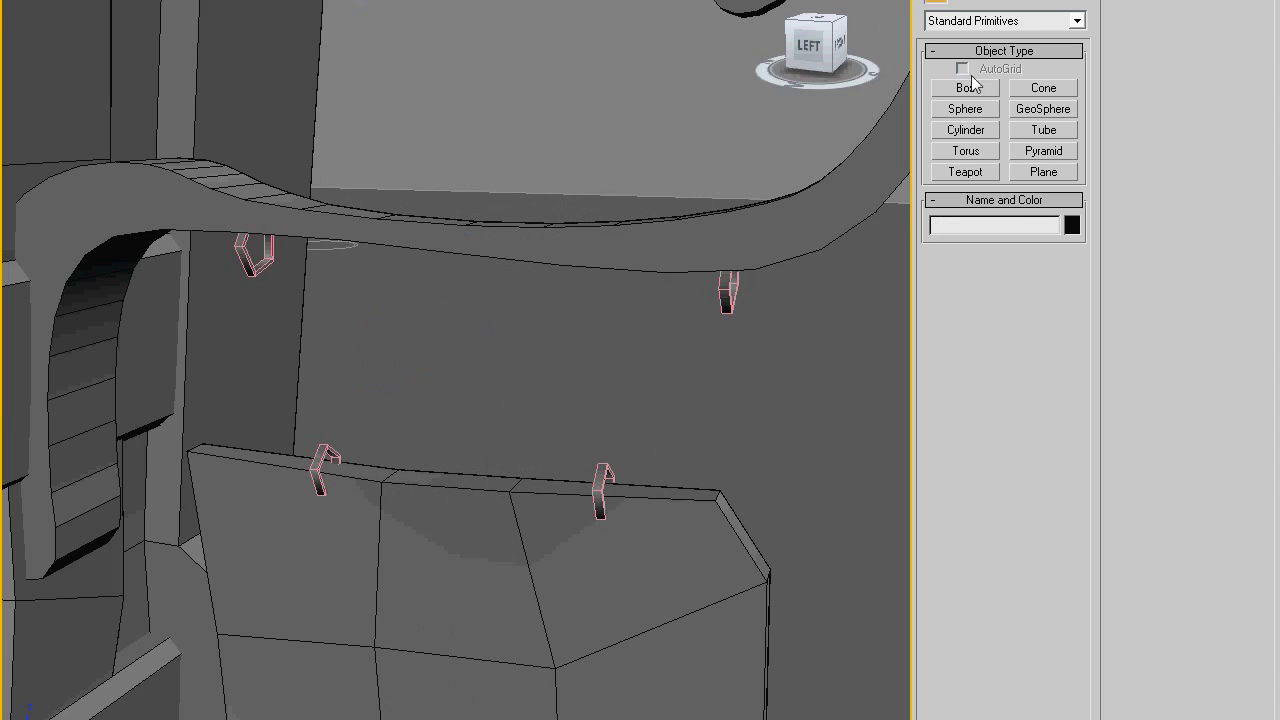
Switch to Line spline creation for drawing the remaining hook shapes.
click(966, 8)
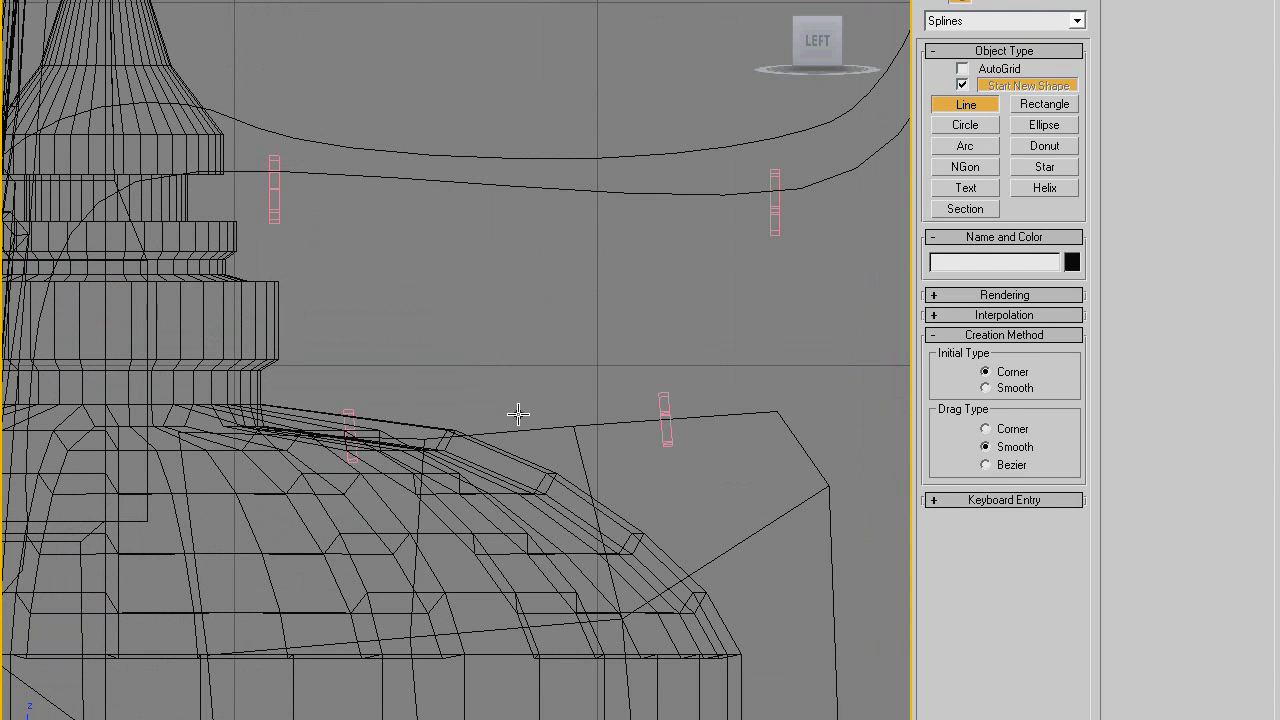